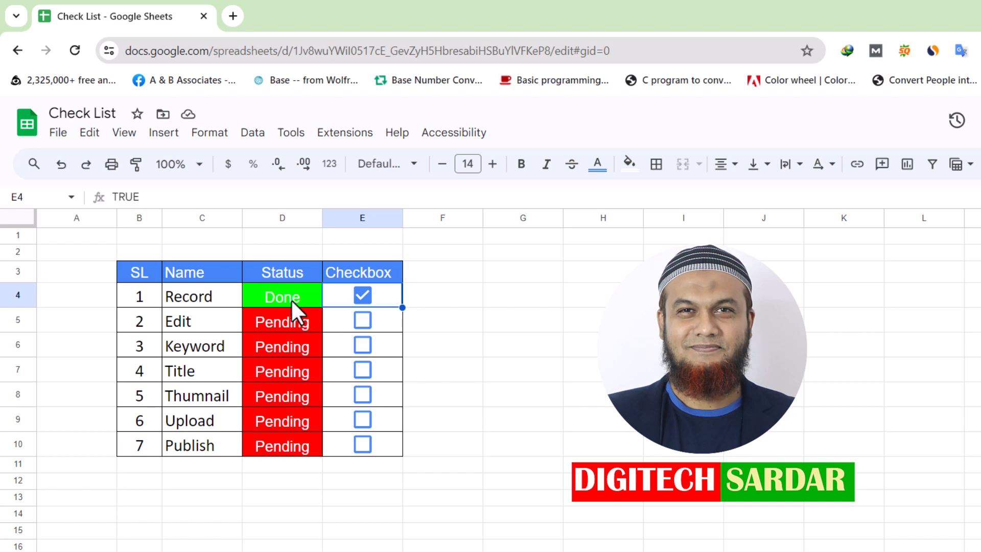
Step: Tick the checkboxes for Keyword, Thumnail and Edit in the finished checklist on the Post sheet
{"action": "left_click", "coordinate": [362, 346]}
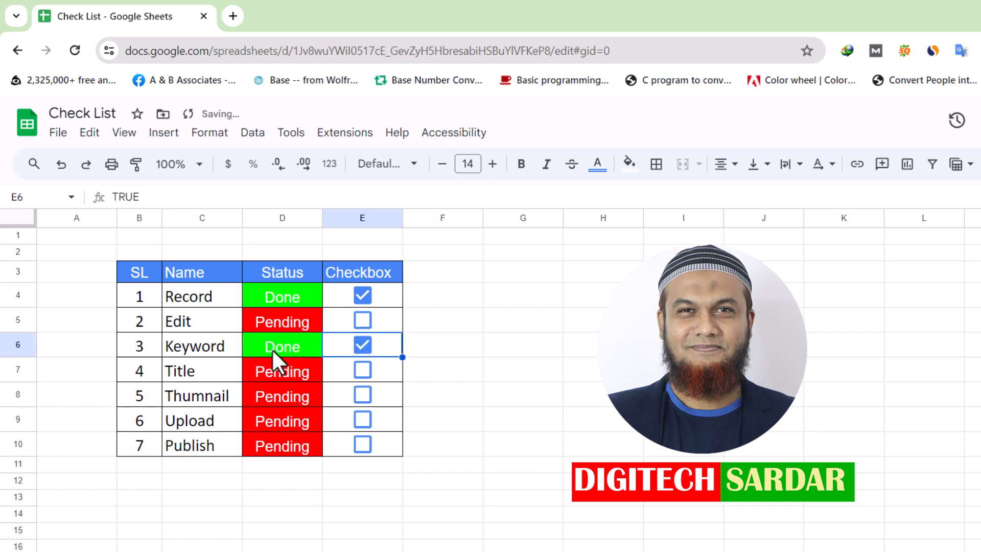
{"action": "left_click", "coordinate": [362, 395]}
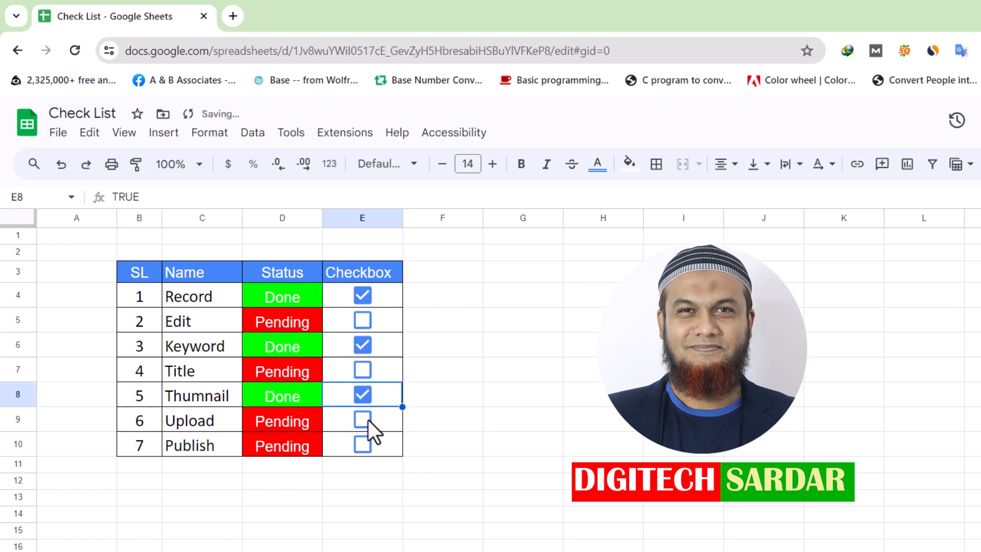
{"action": "left_click", "coordinate": [364, 442]}
{"action": "left_click", "coordinate": [363, 443]}
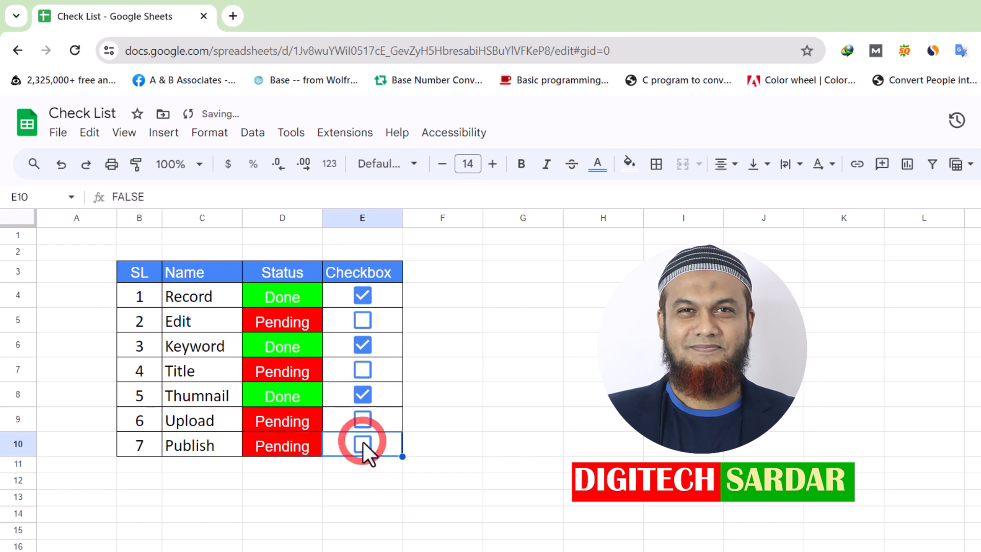
{"action": "left_click", "coordinate": [363, 319]}
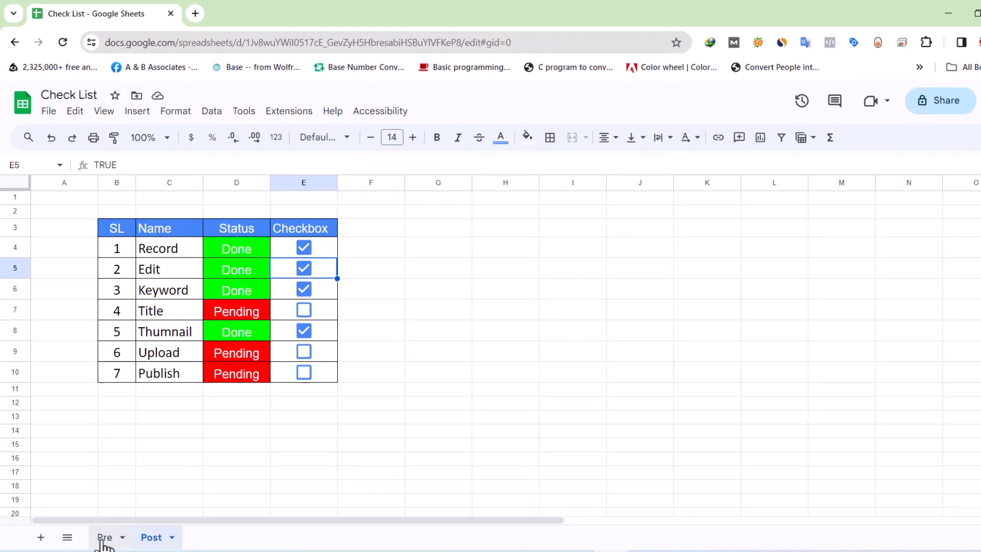
Step: On the Pre sheet, insert checkboxes into the empty Checkbox cells E4:E10
{"action": "left_click", "coordinate": [104, 537]}
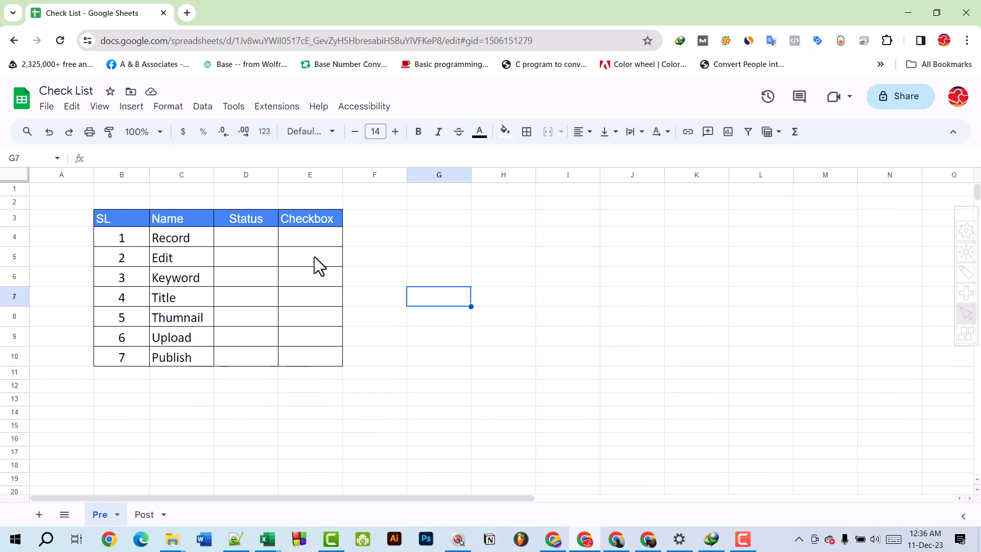
{"action": "left_click_drag", "start_coordinate": [313, 241], "coordinate": [320, 372]}
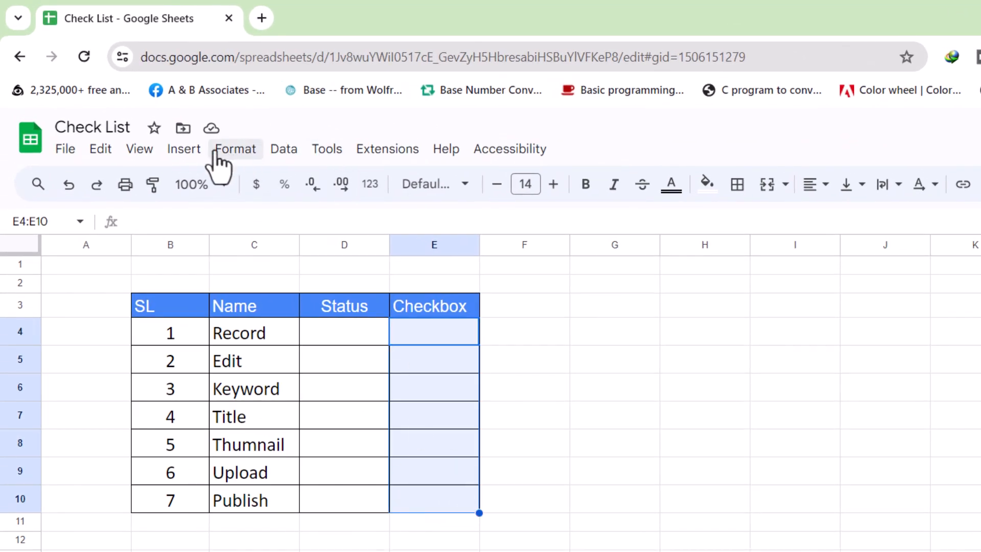
{"action": "left_click", "coordinate": [188, 150]}
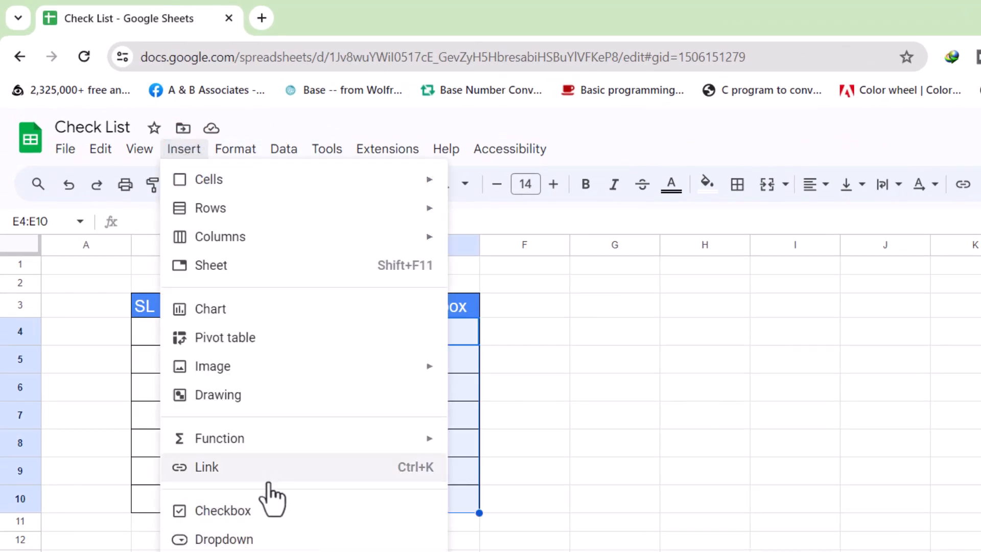
{"action": "left_click", "coordinate": [277, 512]}
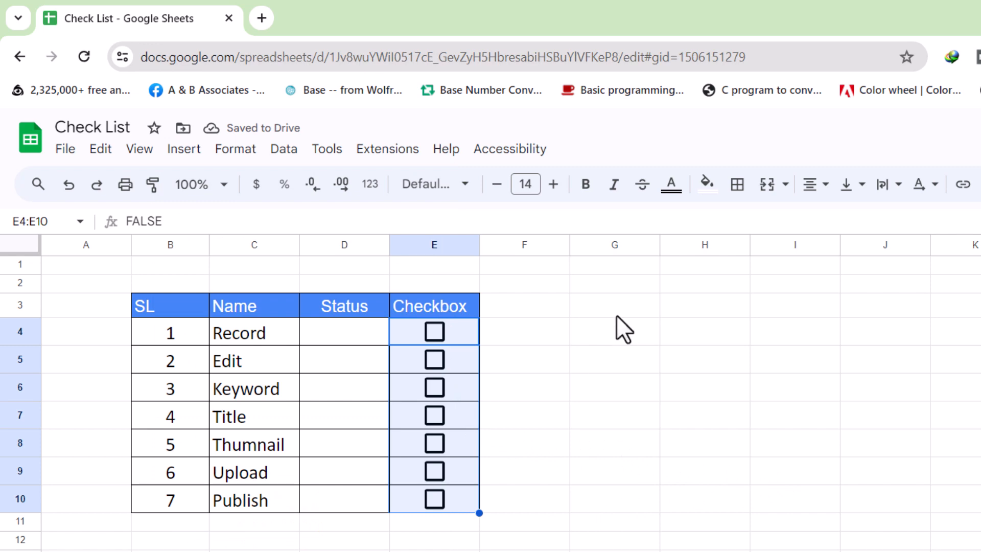
Step: Colour the checkboxes in E4:E10 with the standard theme blue
{"action": "left_click", "coordinate": [673, 193]}
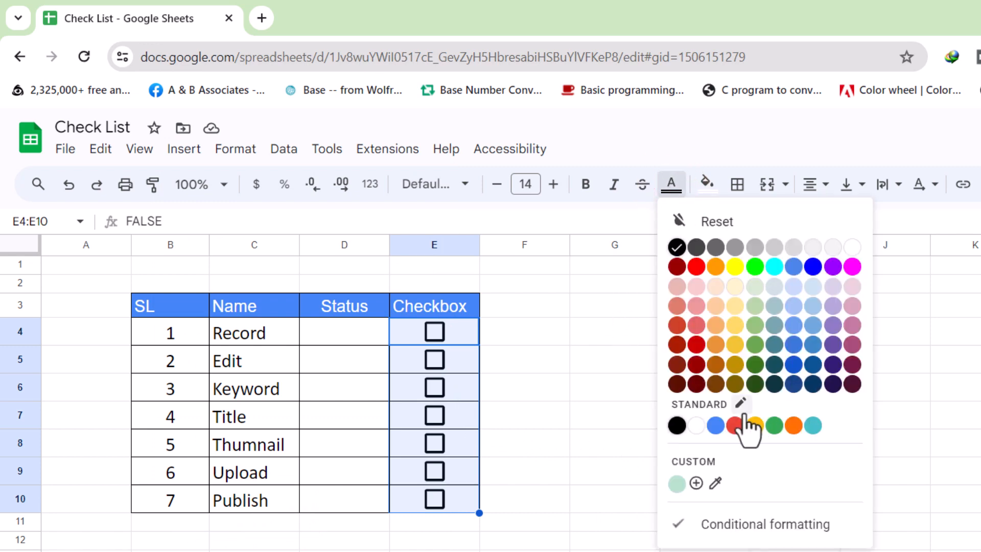
{"action": "left_click", "coordinate": [716, 425]}
{"action": "left_click", "coordinate": [625, 419]}
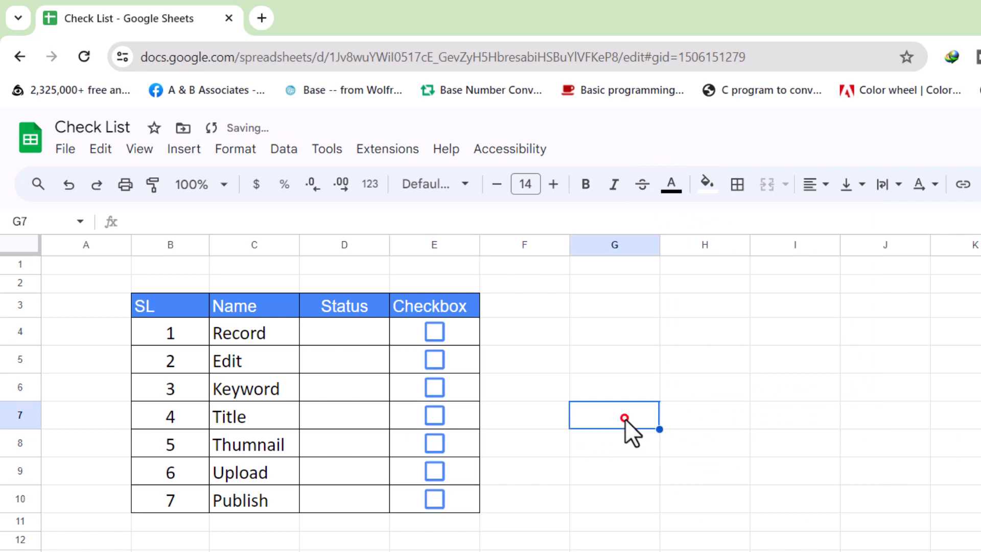
Step: Enter the formula =IF(E4=TRUE,"Done","Pending") in Status cell D4 and fill it down through D10
{"action": "left_click", "coordinate": [357, 333]}
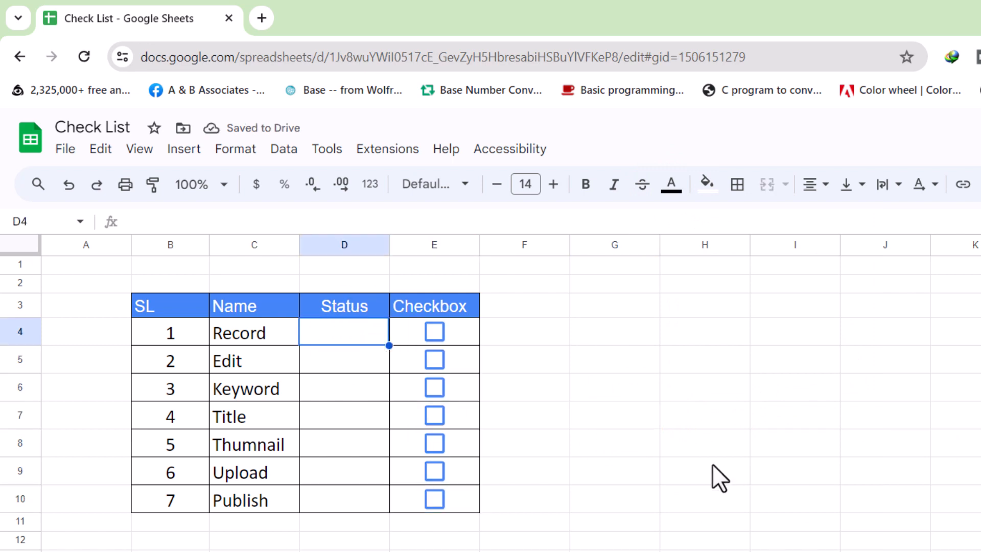
{"action": "type", "text": "="}
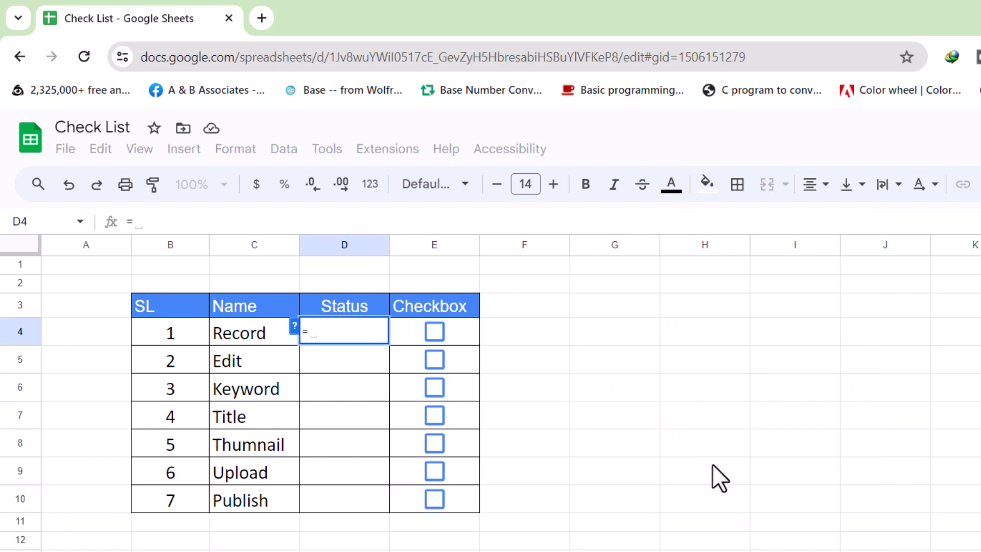
{"action": "type", "text": "if"}
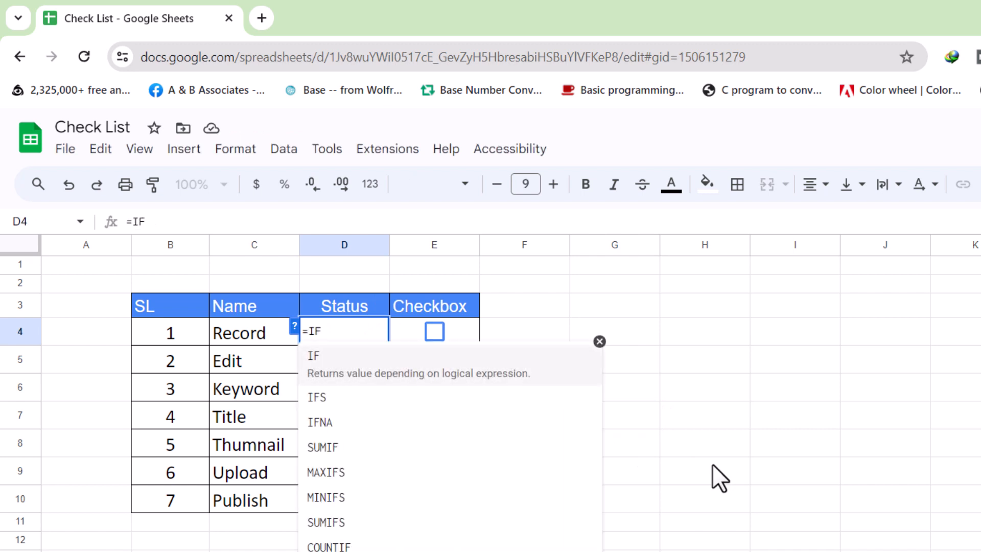
{"action": "key", "text": "Tab"}
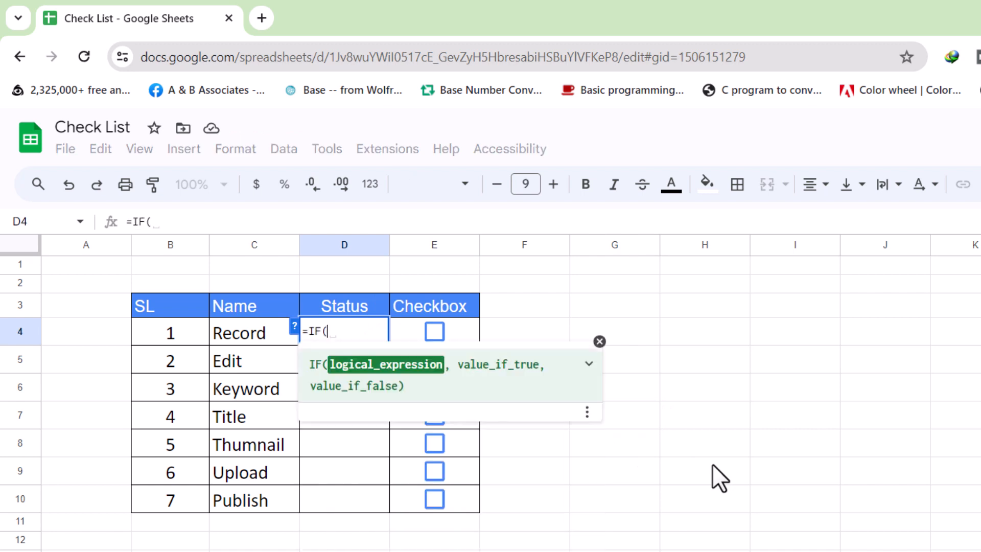
{"action": "left_click", "coordinate": [464, 332]}
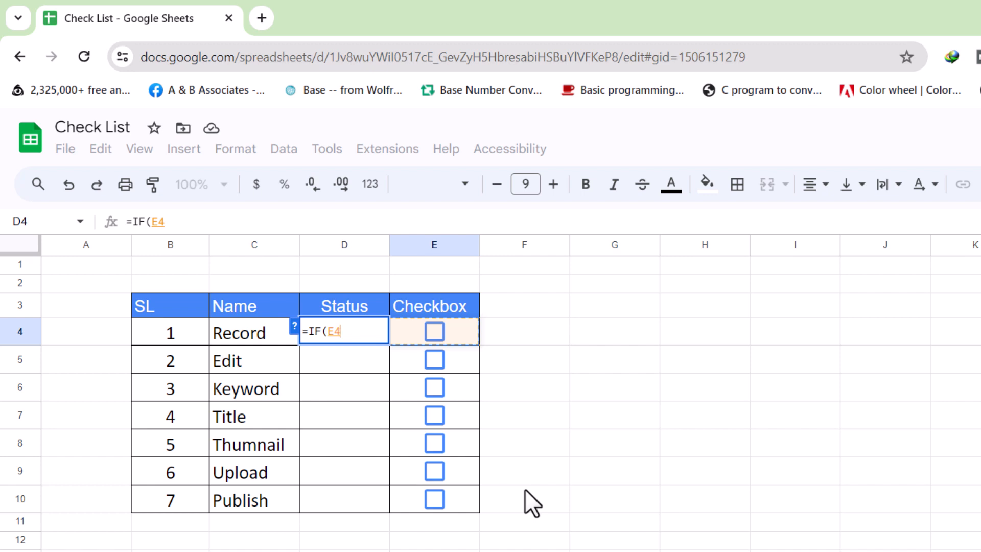
{"action": "type", "text": "="}
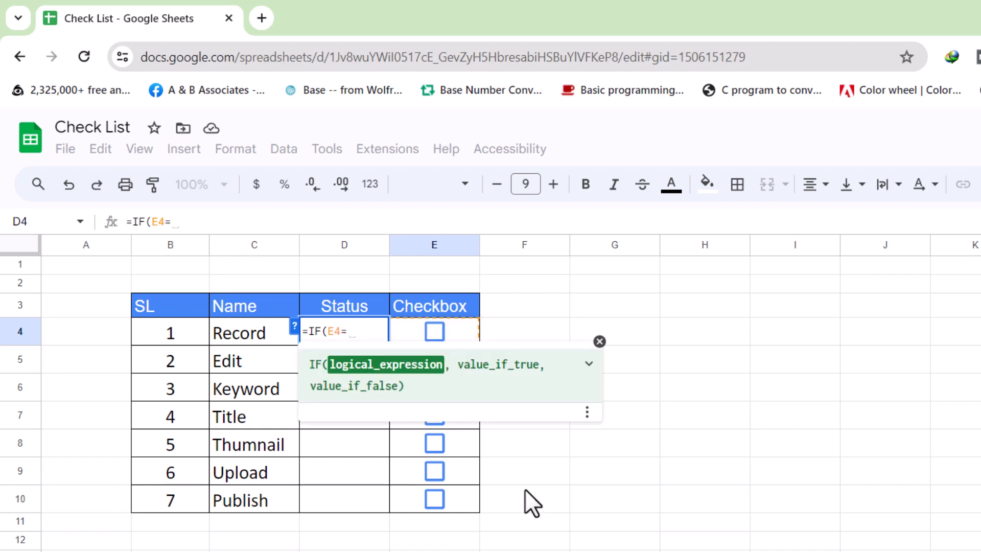
{"action": "type", "text": "T"}
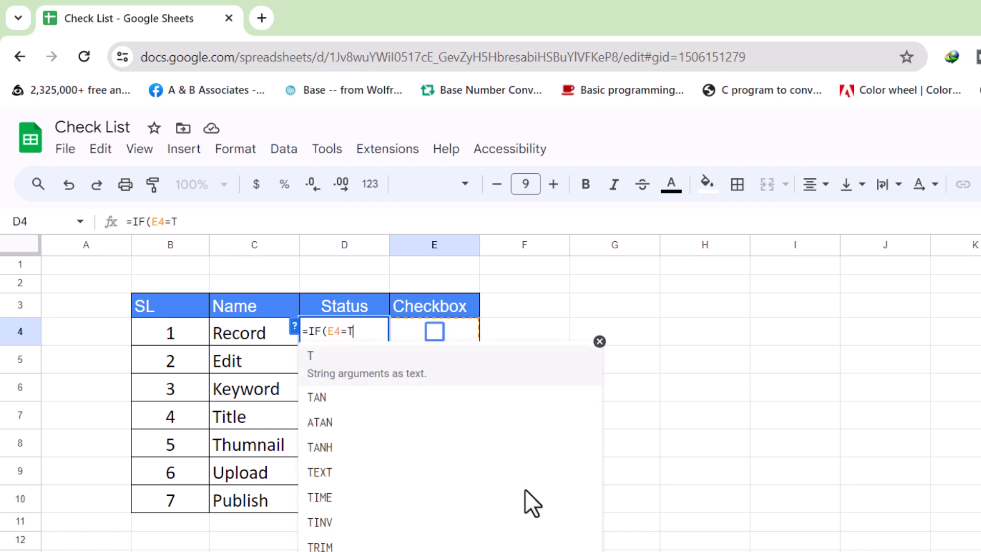
{"action": "type", "text": "RUE"}
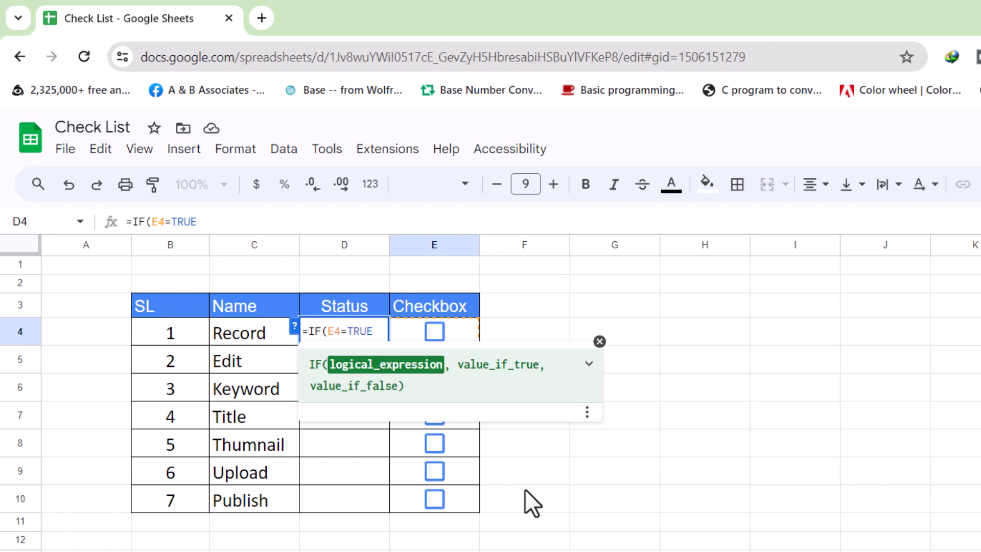
{"action": "type", "text": ","}
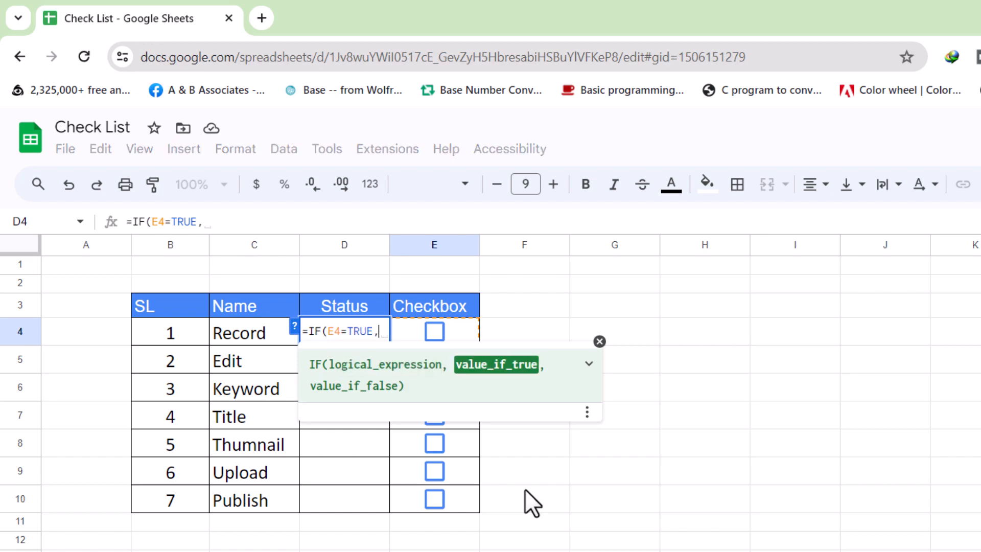
{"action": "type", "text": "\"D"}
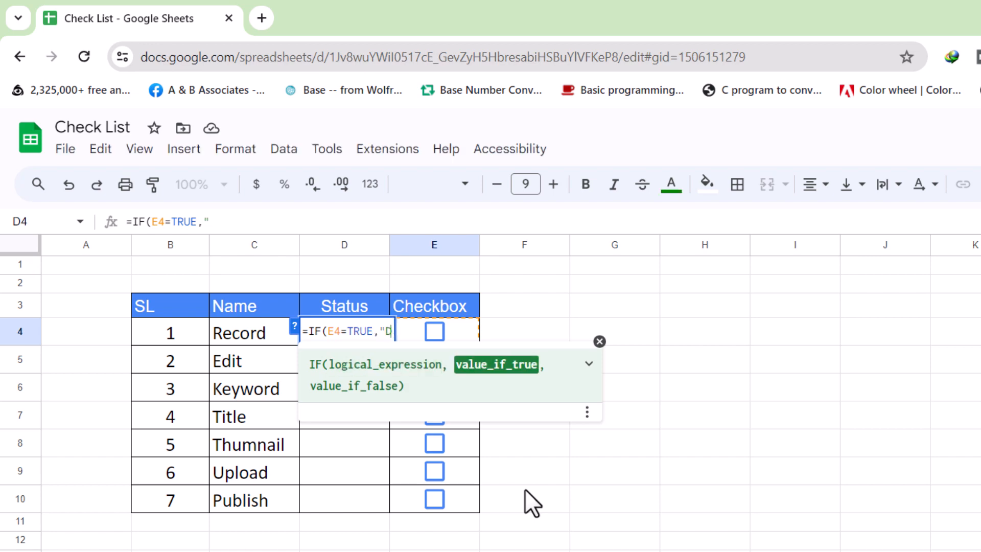
{"action": "type", "text": "one\""}
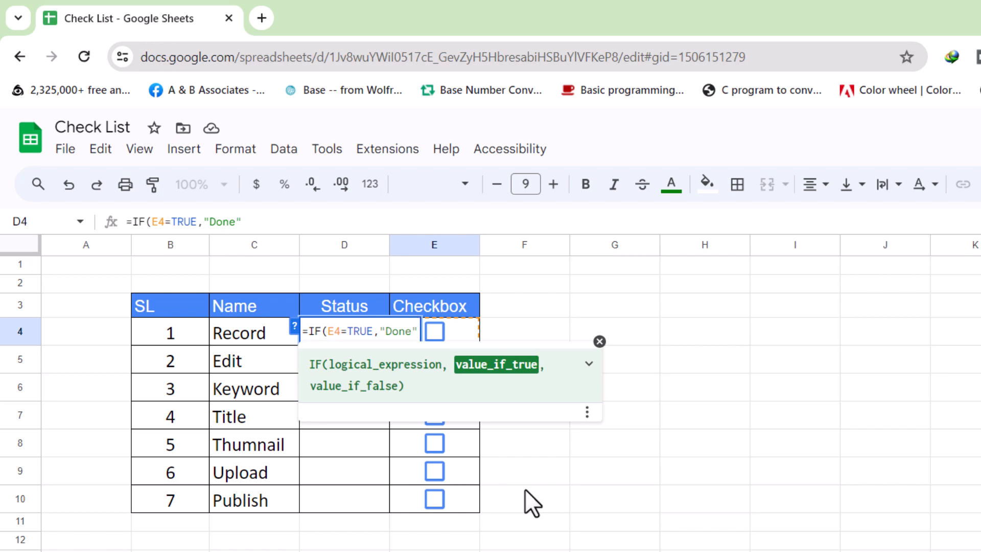
{"action": "type", "text": ","}
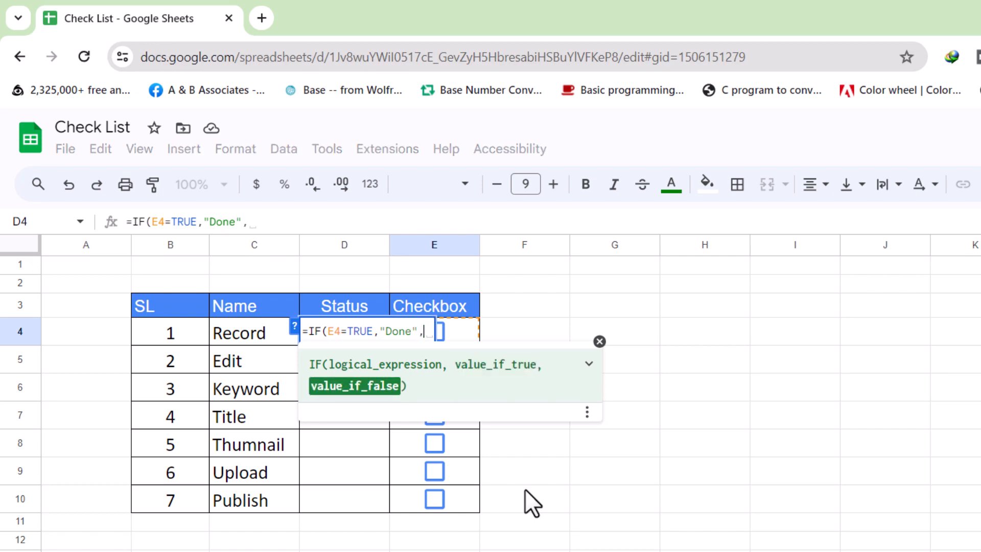
{"action": "type", "text": "\"Pending"}
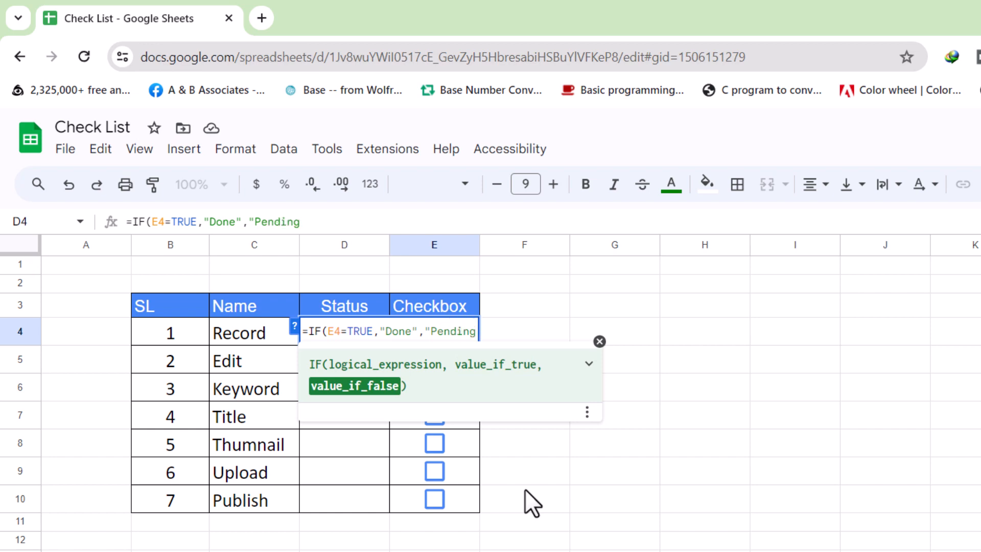
{"action": "type", "text": "\")"}
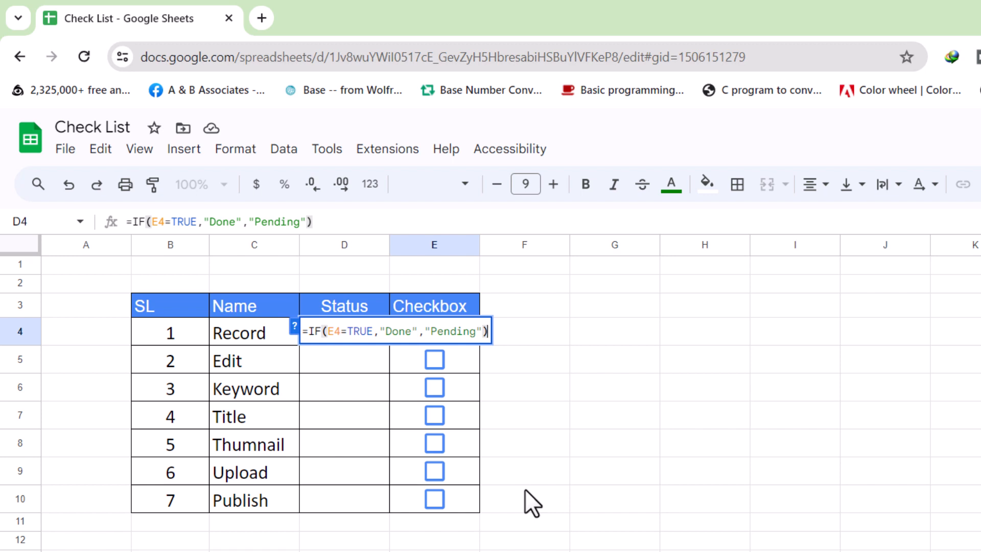
{"action": "key", "text": "Return"}
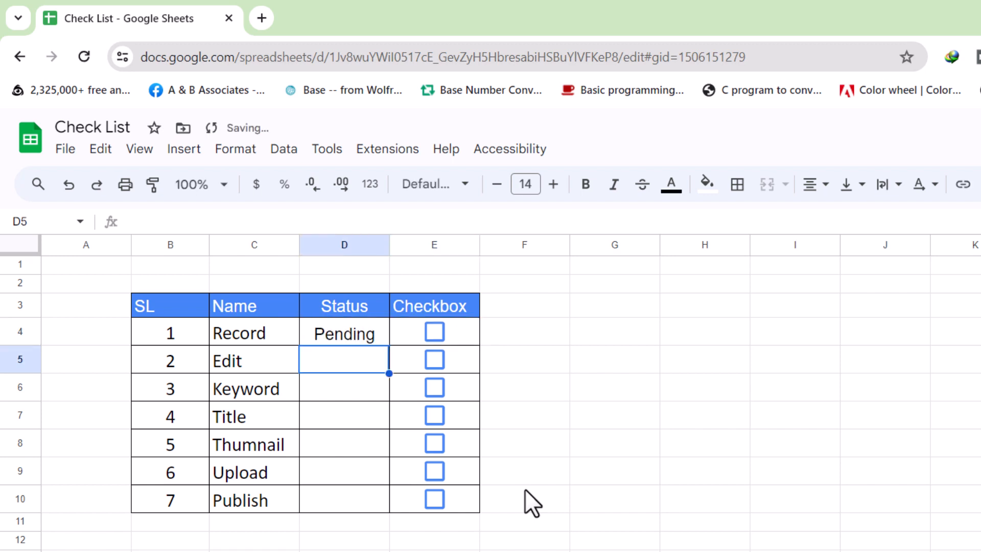
{"action": "left_click", "coordinate": [363, 341]}
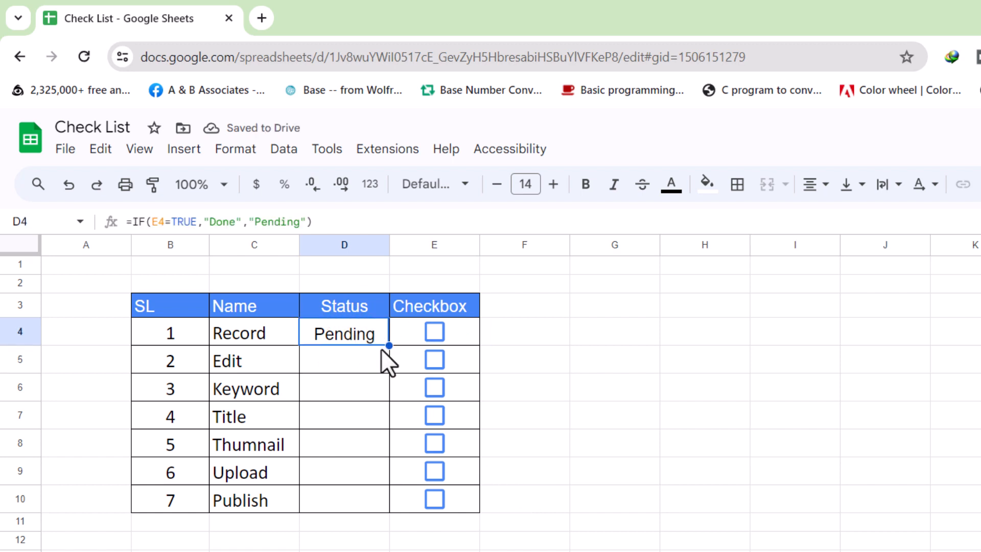
{"action": "left_click_drag", "start_coordinate": [389, 346], "coordinate": [389, 511]}
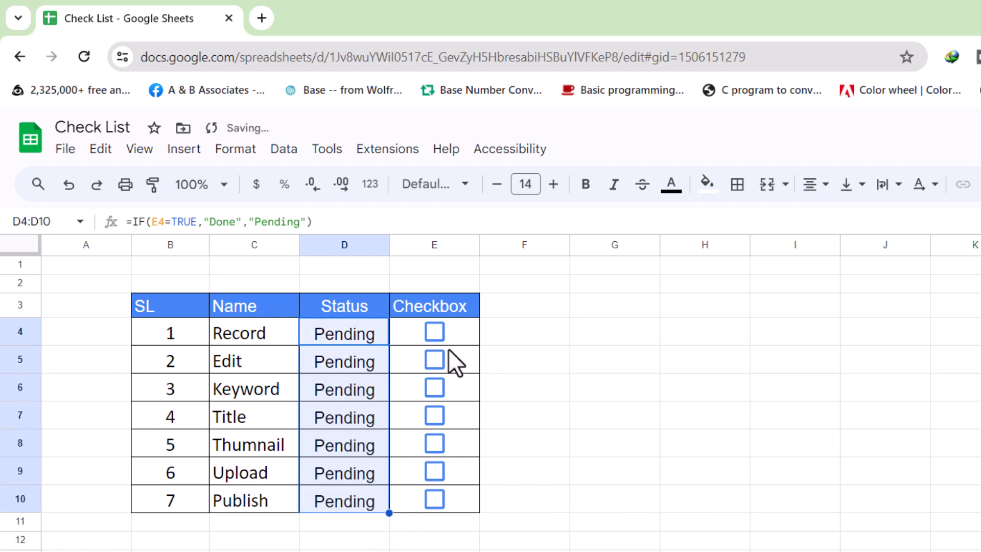
Step: Test the status formulas by ticking the Record, Edit and Thumnail checkboxes and clearing them again
{"action": "left_click", "coordinate": [436, 332]}
{"action": "left_click", "coordinate": [432, 373]}
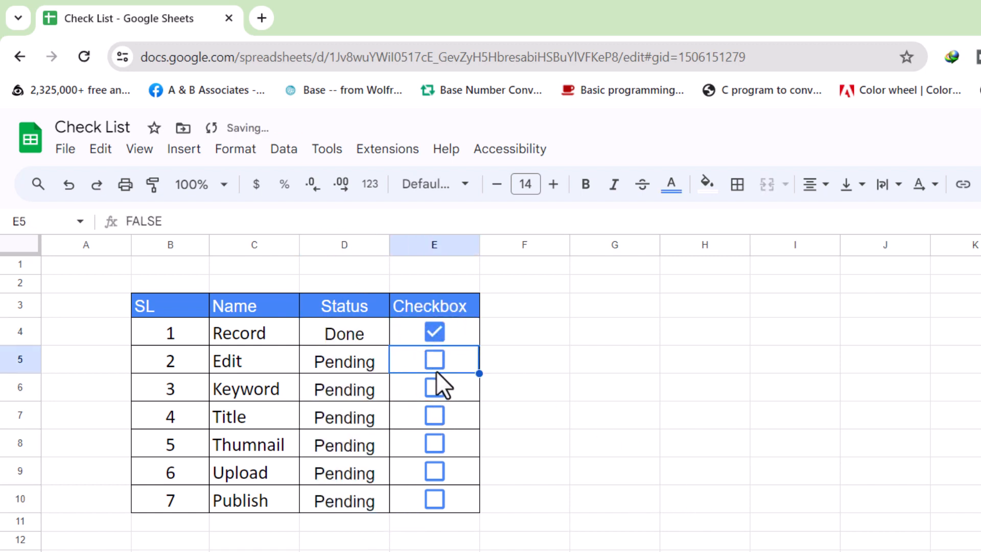
{"action": "left_click", "coordinate": [436, 363]}
{"action": "left_click", "coordinate": [437, 383]}
{"action": "left_click", "coordinate": [435, 450]}
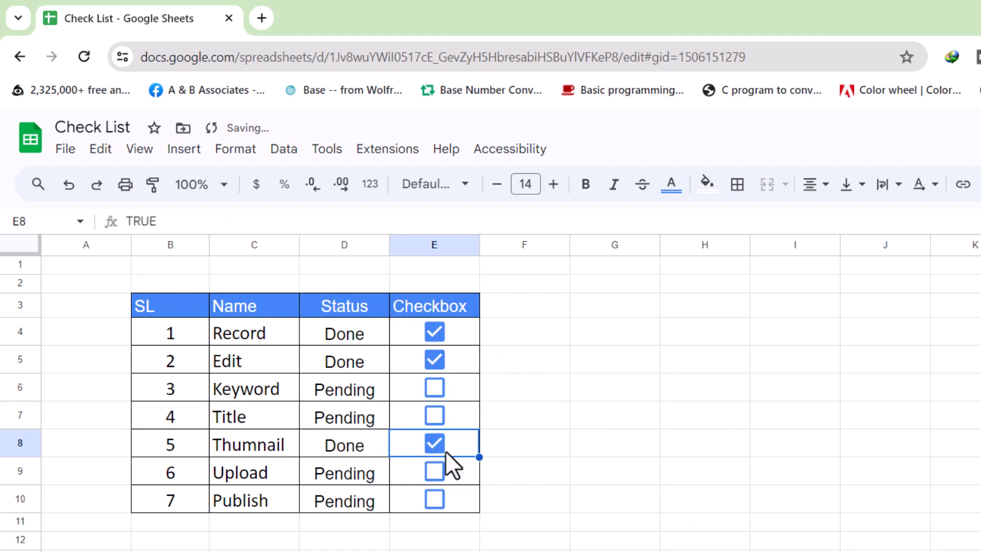
{"action": "left_click", "coordinate": [435, 340]}
{"action": "left_click", "coordinate": [435, 359]}
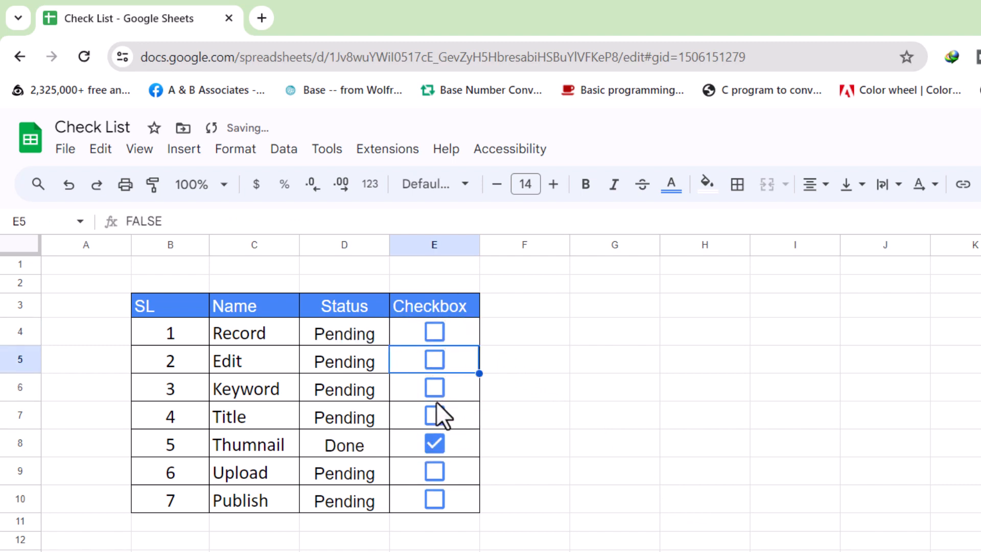
{"action": "left_click", "coordinate": [430, 443]}
{"action": "left_click", "coordinate": [696, 443]}
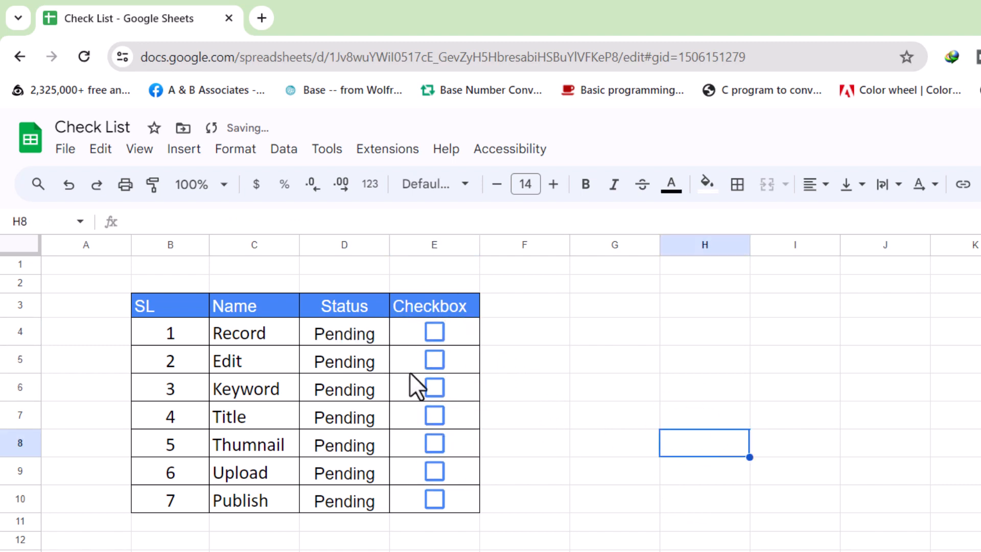
{"action": "left_click", "coordinate": [428, 333]}
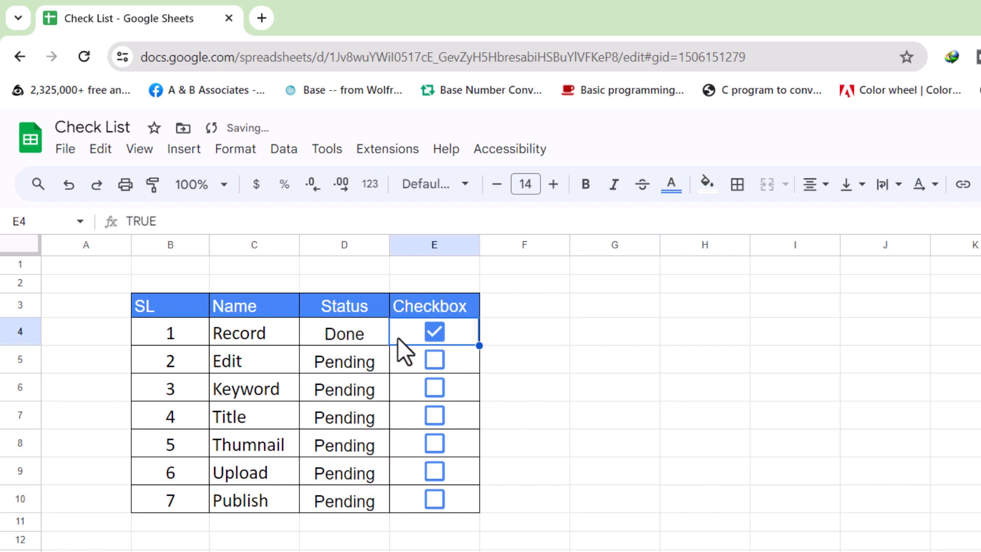
{"action": "left_click", "coordinate": [430, 333]}
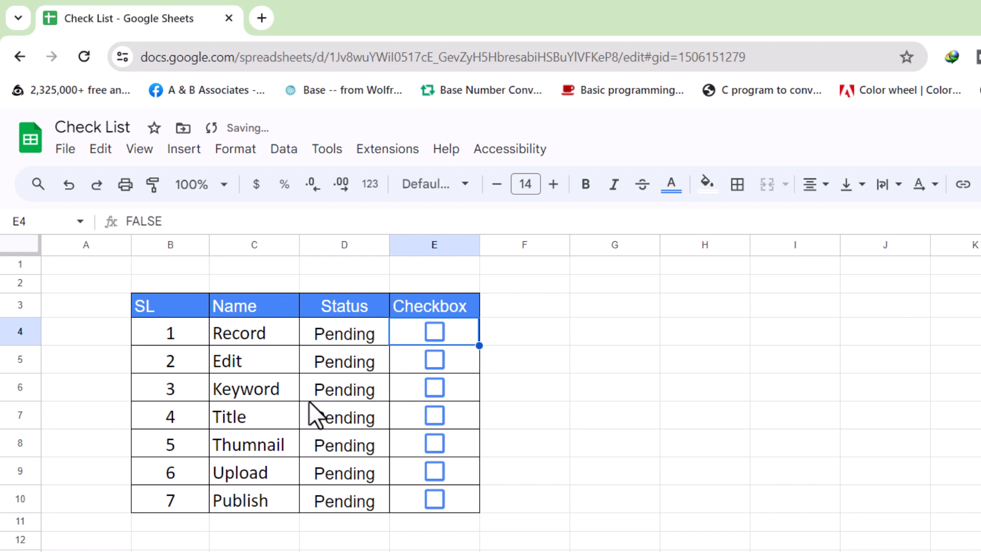
Step: Create a conditional format rule on Status cells D4:D10 for text that contains "Pending"
{"action": "left_click_drag", "start_coordinate": [351, 337], "coordinate": [346, 496]}
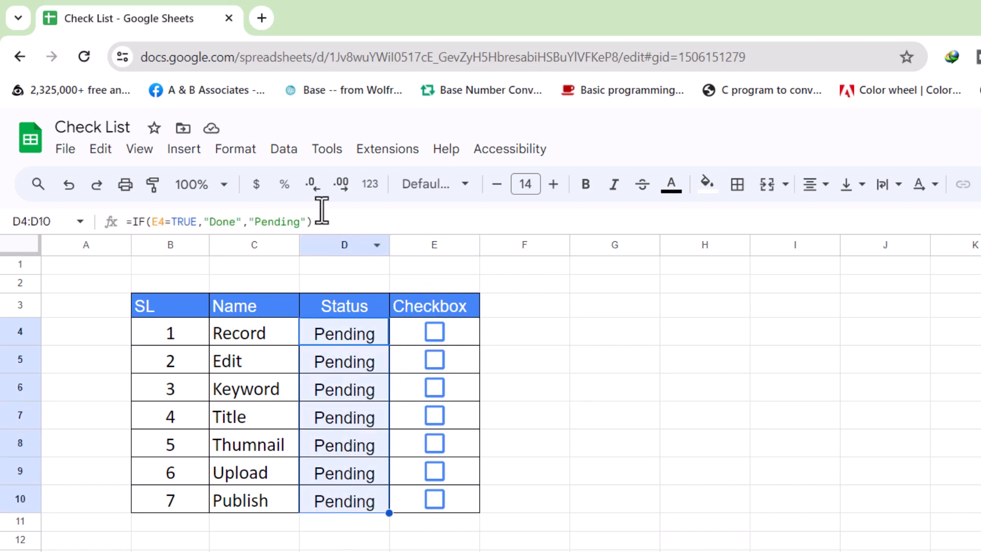
{"action": "left_click", "coordinate": [236, 149]}
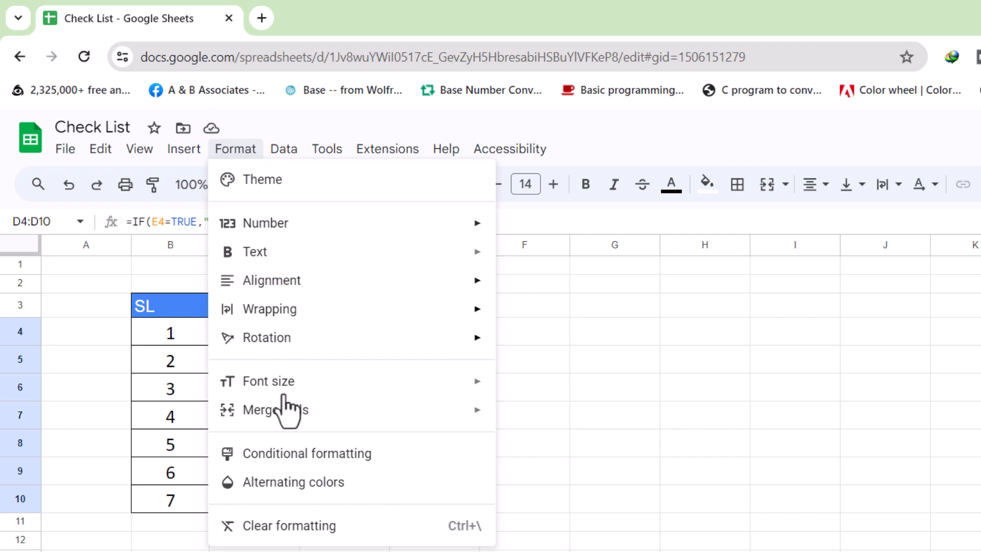
{"action": "left_click", "coordinate": [373, 454]}
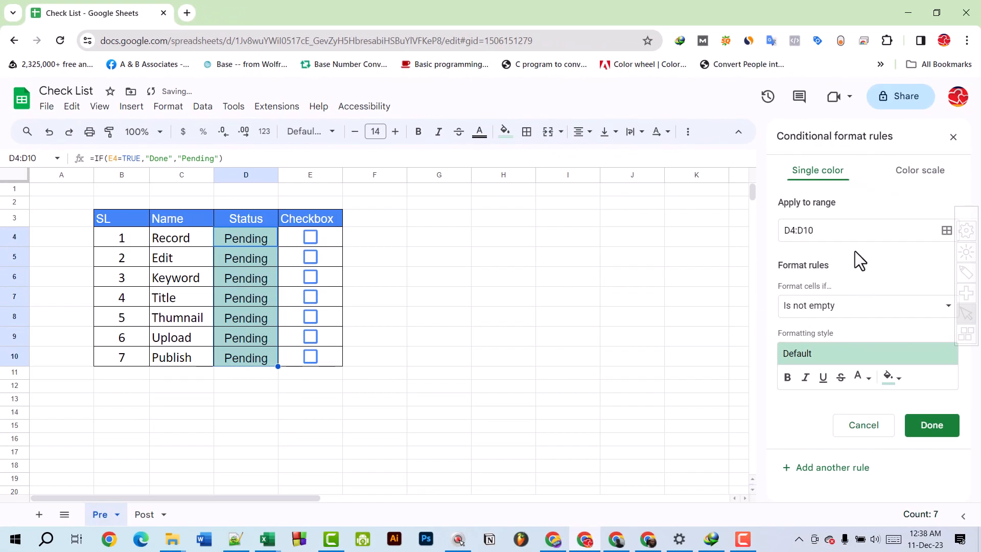
{"action": "left_click", "coordinate": [877, 308]}
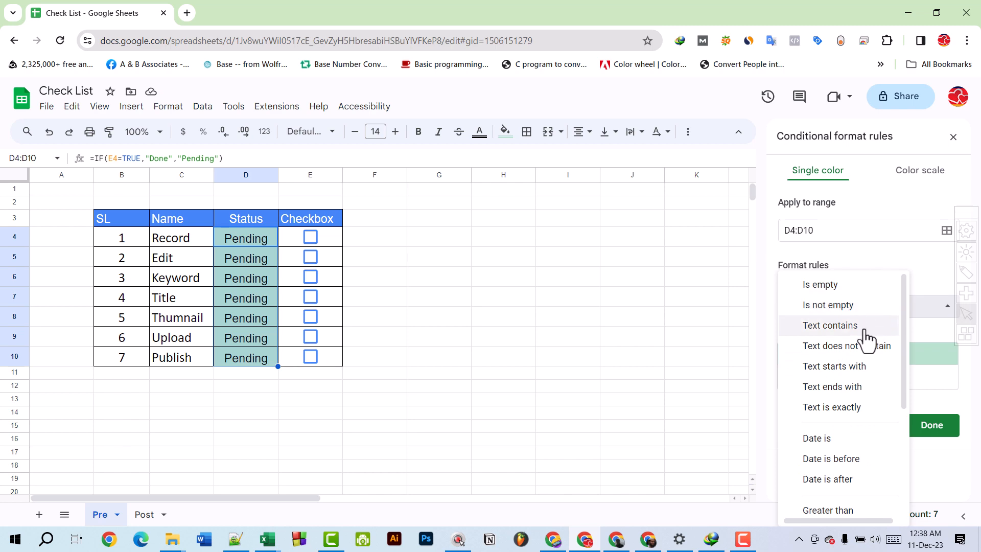
{"action": "left_click", "coordinate": [864, 327]}
{"action": "left_click", "coordinate": [815, 332]}
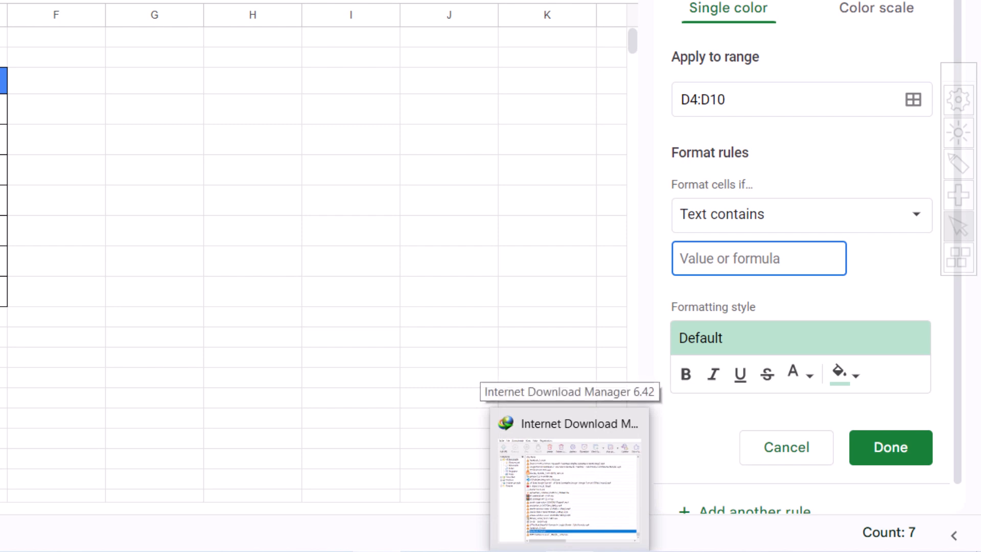
{"action": "type", "text": "Pending"}
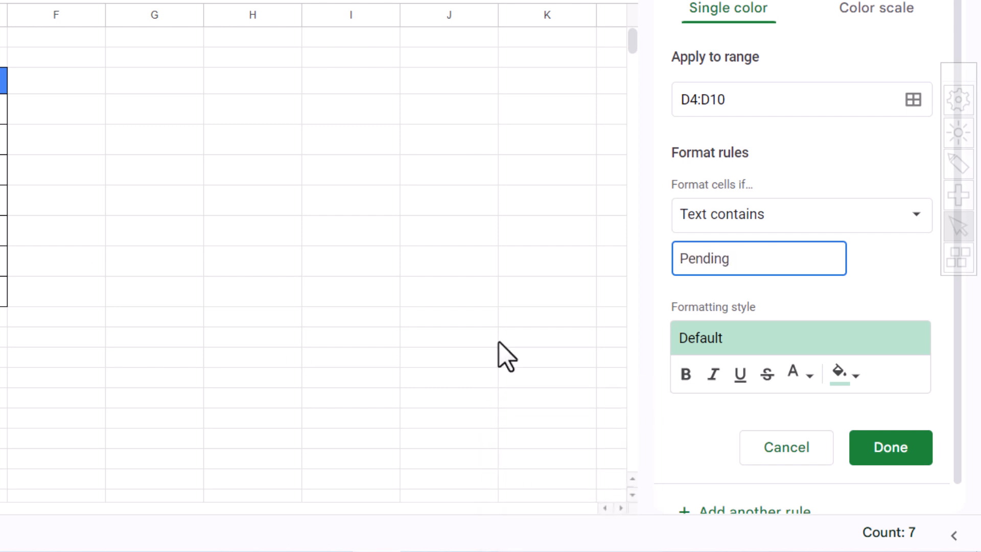
Step: Give the "Pending" rule a bright red fill with white text and save it
{"action": "left_click", "coordinate": [854, 379]}
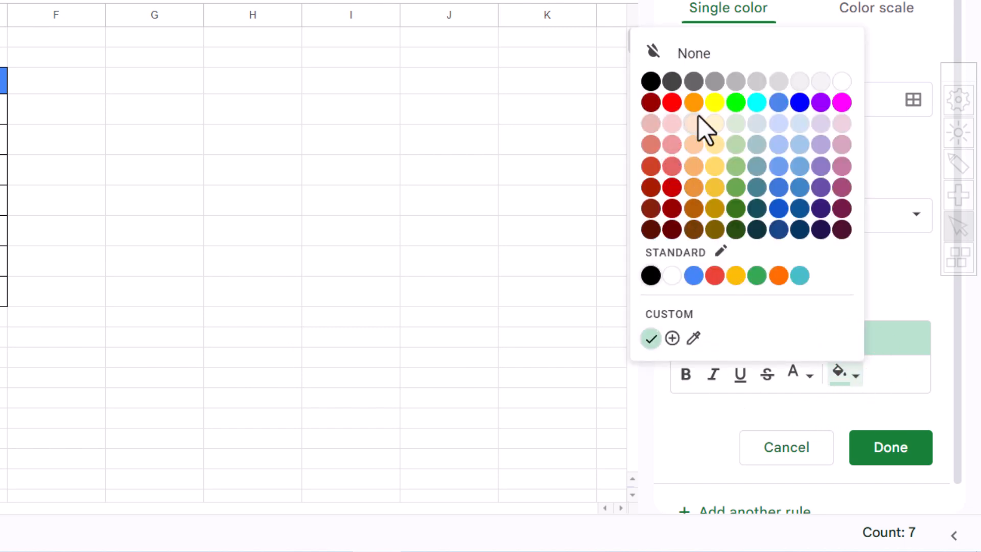
{"action": "left_click", "coordinate": [672, 102]}
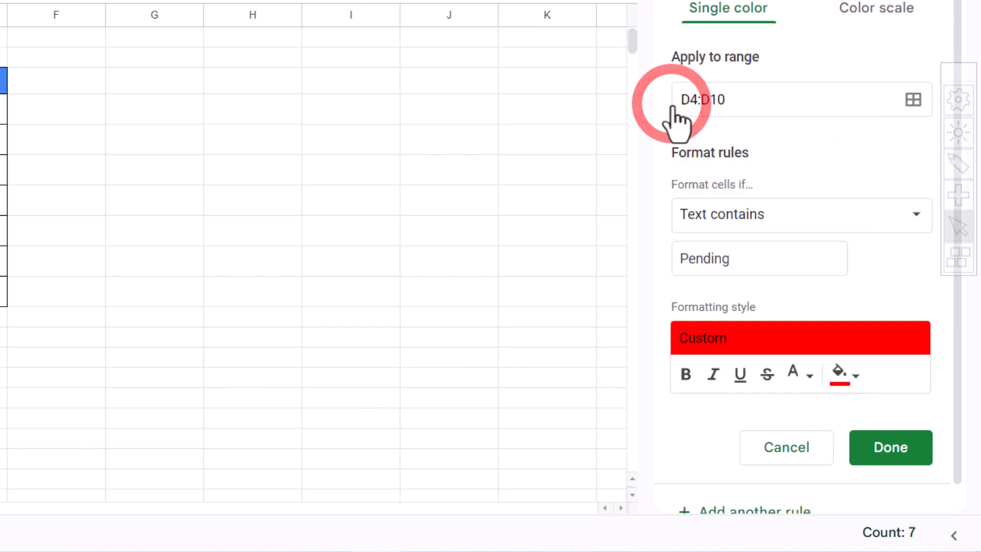
{"action": "left_click", "coordinate": [810, 376]}
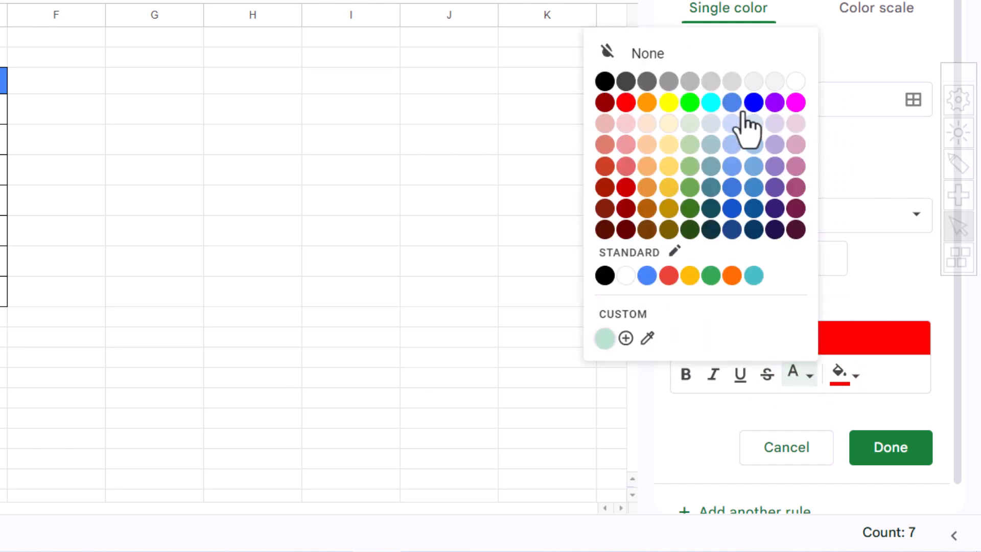
{"action": "left_click", "coordinate": [627, 274]}
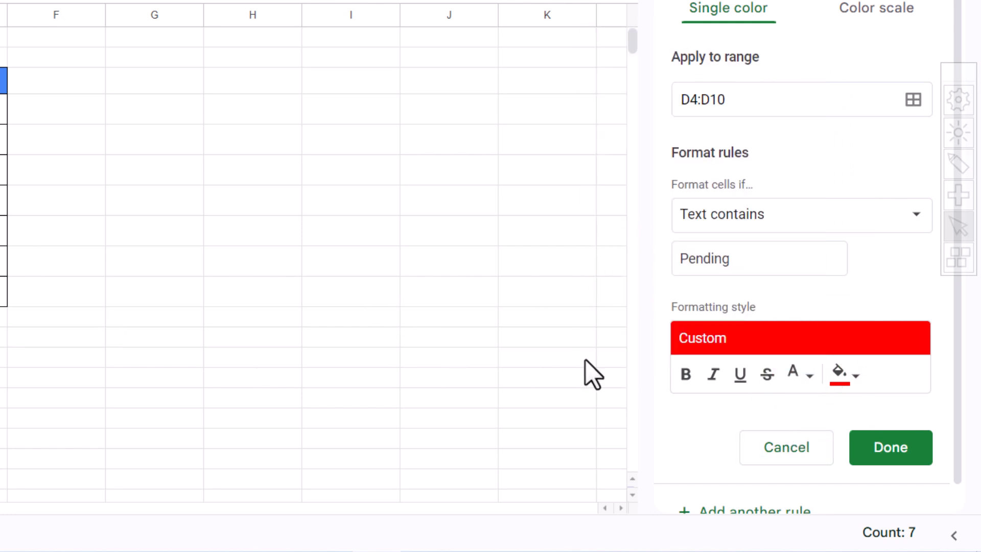
{"action": "left_click", "coordinate": [906, 454]}
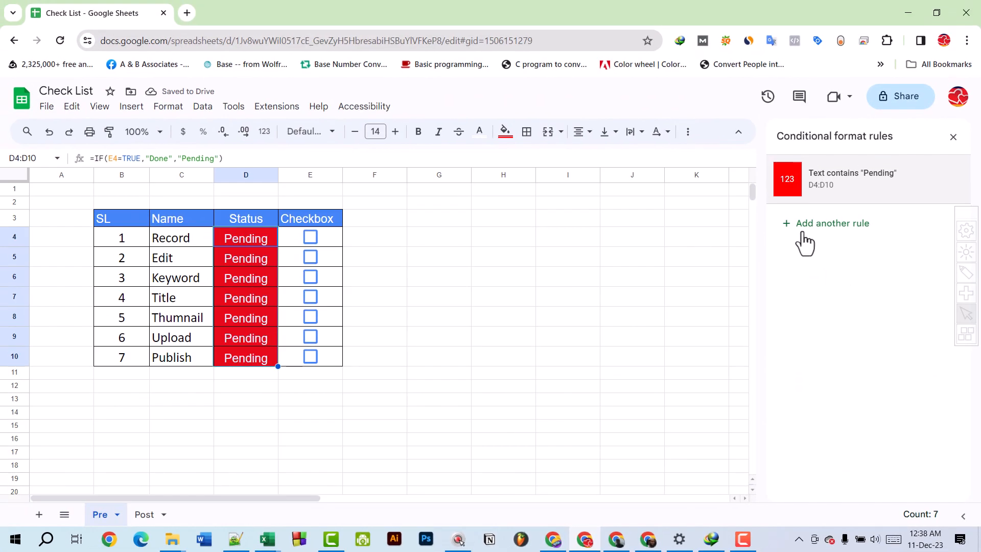
Step: Add another conditional format rule on D4:D10 for text that contains "Done"
{"action": "left_click", "coordinate": [764, 191]}
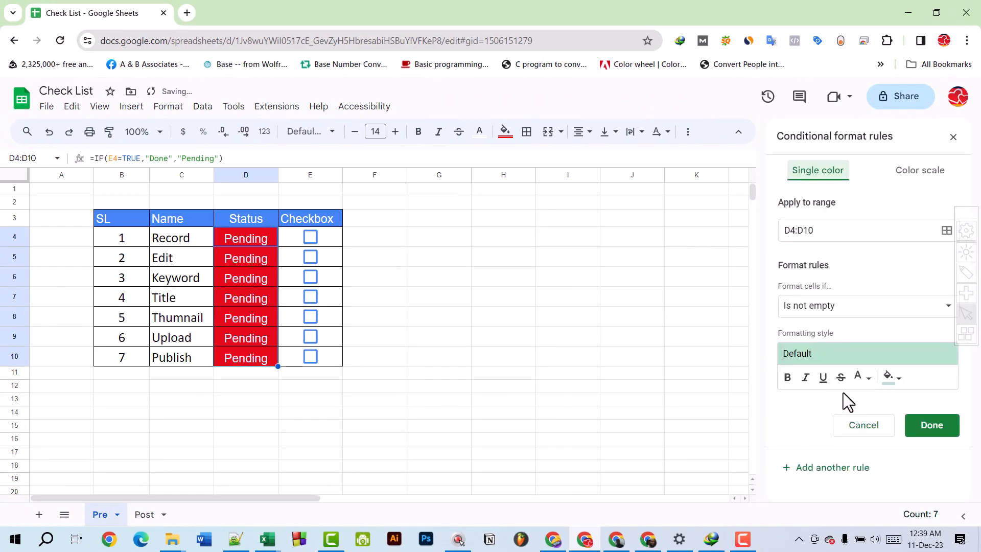
{"action": "left_click", "coordinate": [844, 310]}
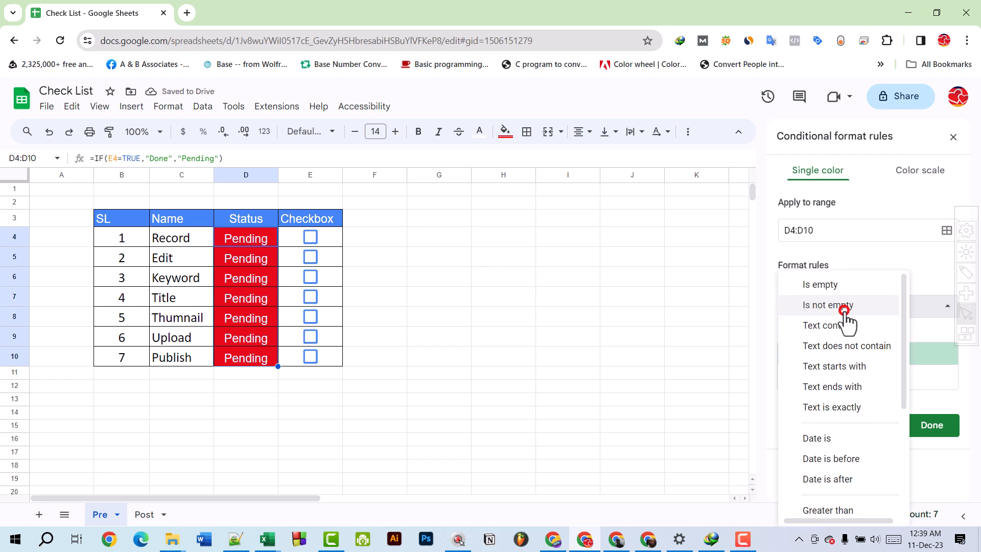
{"action": "left_click", "coordinate": [844, 326]}
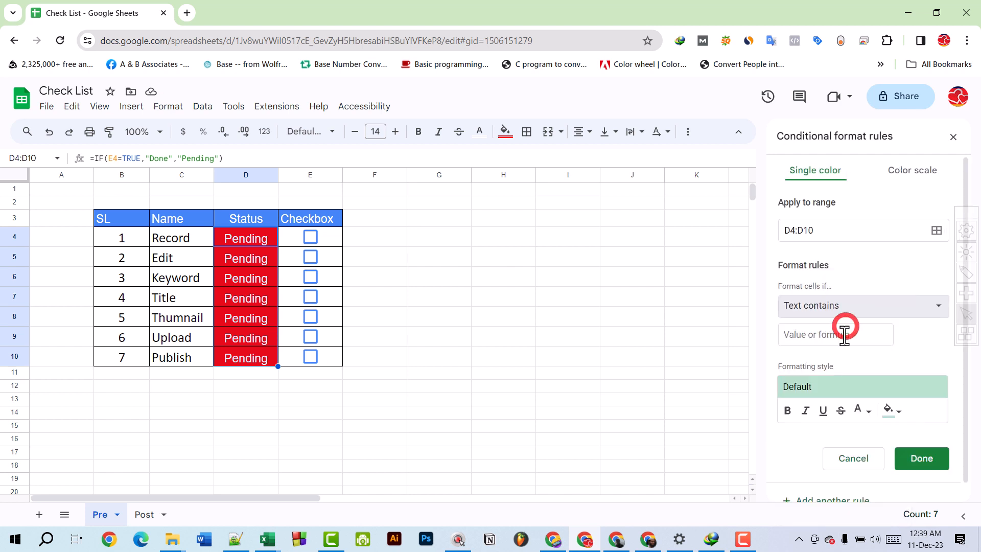
{"action": "left_click", "coordinate": [833, 340]}
{"action": "type", "text": "Done"}
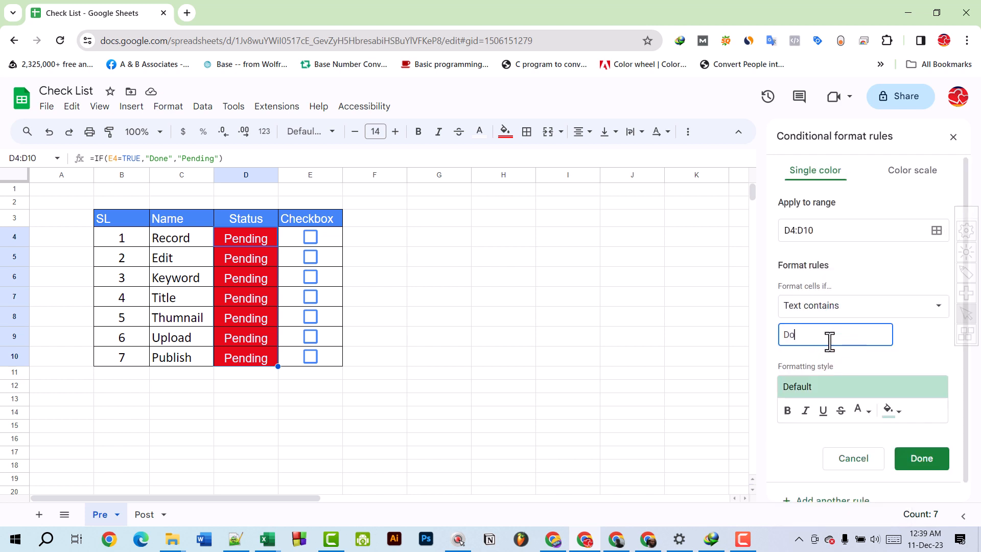
Step: Give the "Done" rule a bright green fill with white text, save it and close the conditional formatting rules
{"action": "left_click", "coordinate": [895, 416]}
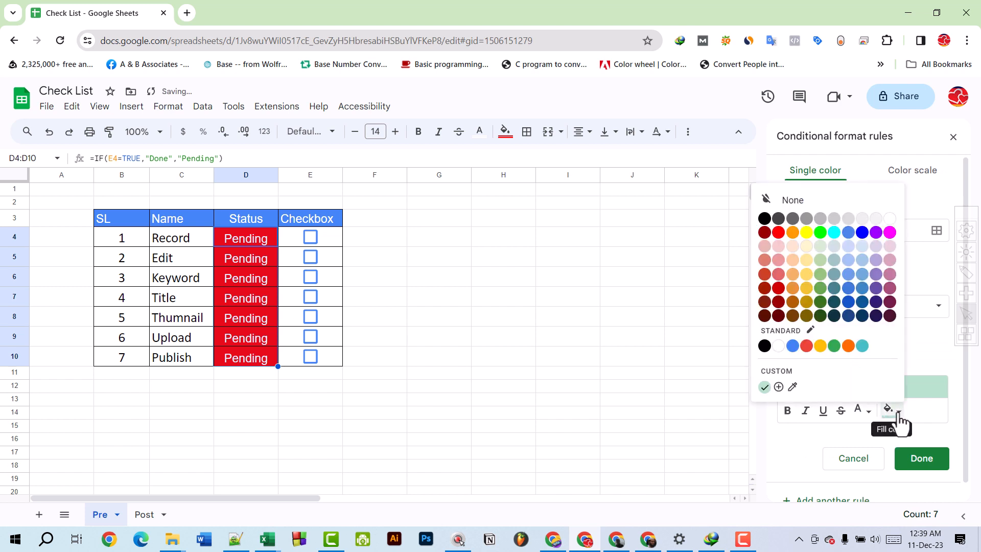
{"action": "left_click", "coordinate": [820, 234]}
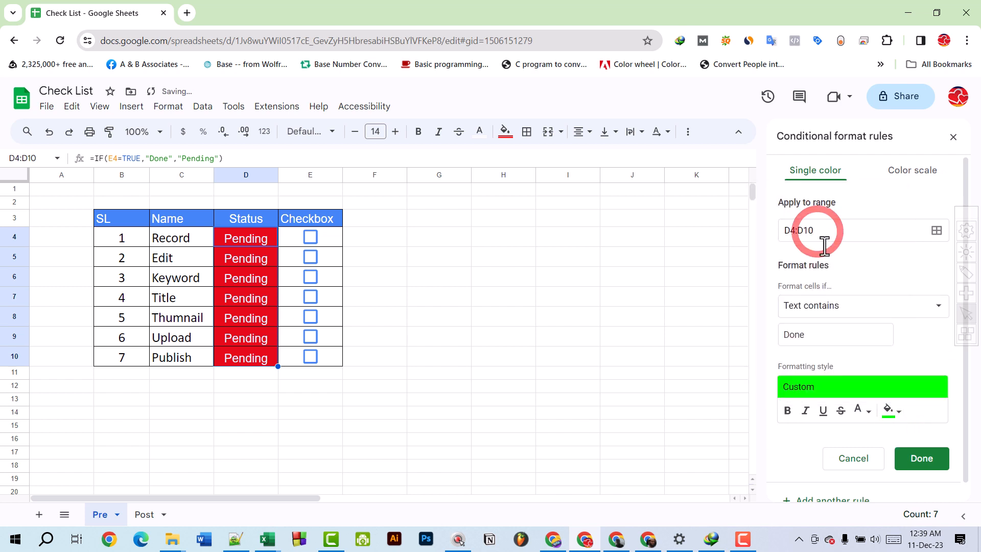
{"action": "left_click", "coordinate": [869, 412]}
{"action": "left_click", "coordinate": [869, 412]}
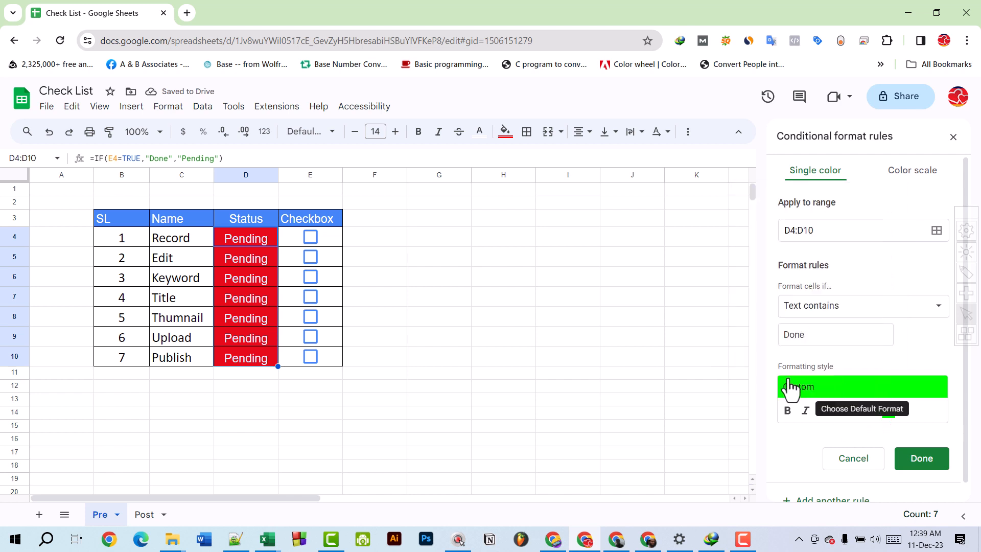
{"action": "left_click", "coordinate": [869, 412]}
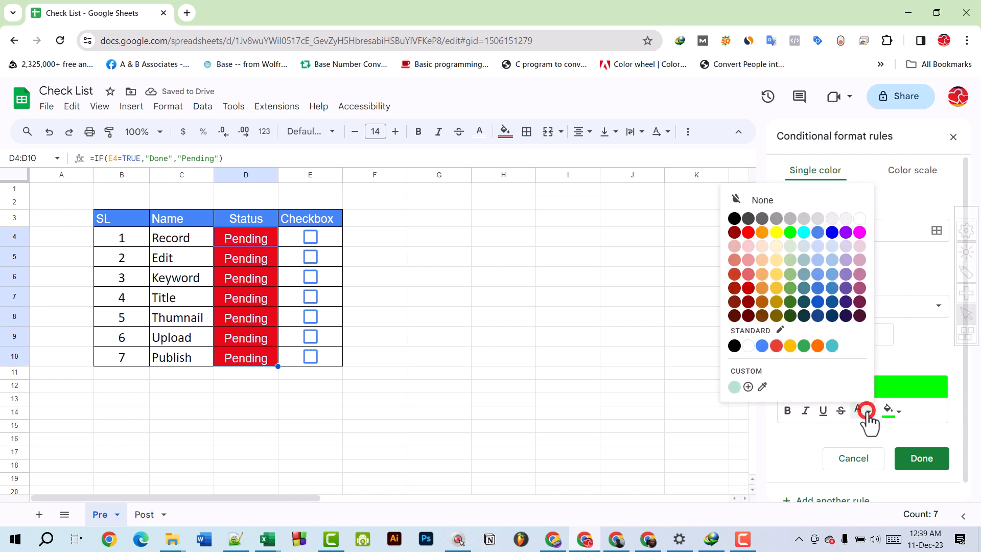
{"action": "left_click", "coordinate": [748, 346]}
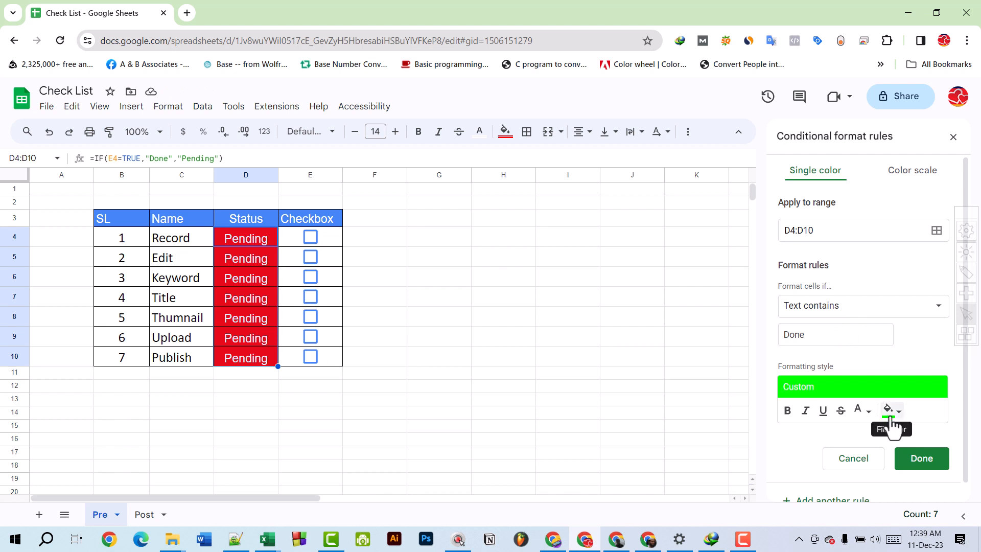
{"action": "left_click", "coordinate": [913, 460]}
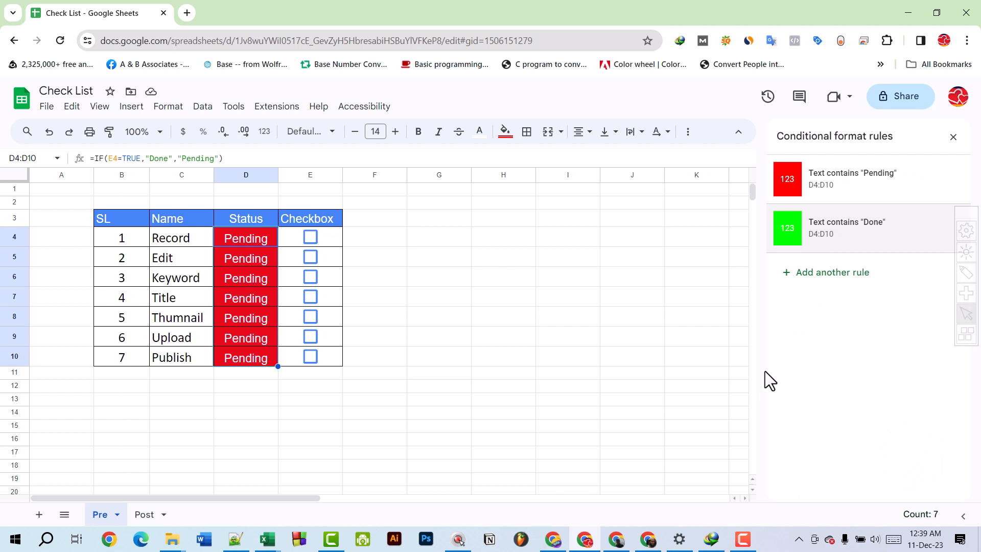
{"action": "left_click", "coordinate": [953, 137]}
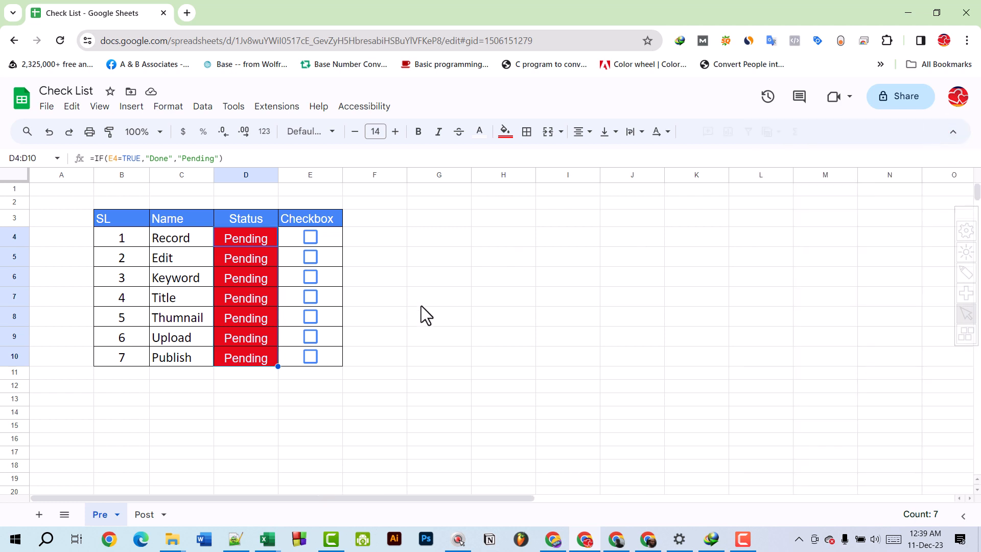
Step: Tick the checkboxes for Record, Title, Publish, Thumnail and Edit to try out the status colours
{"action": "left_click", "coordinate": [312, 238]}
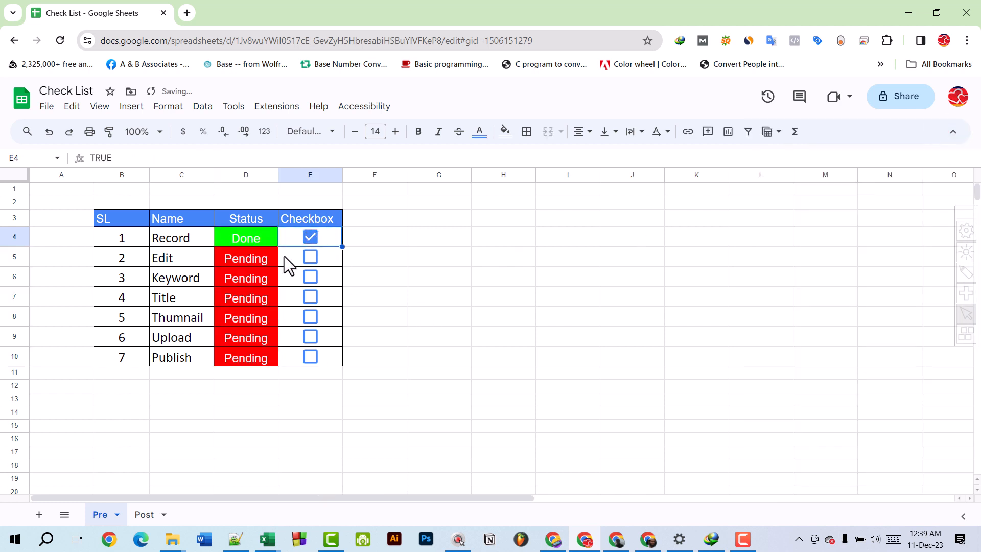
{"action": "left_click", "coordinate": [311, 297]}
{"action": "left_click", "coordinate": [310, 331]}
{"action": "left_click", "coordinate": [311, 357]}
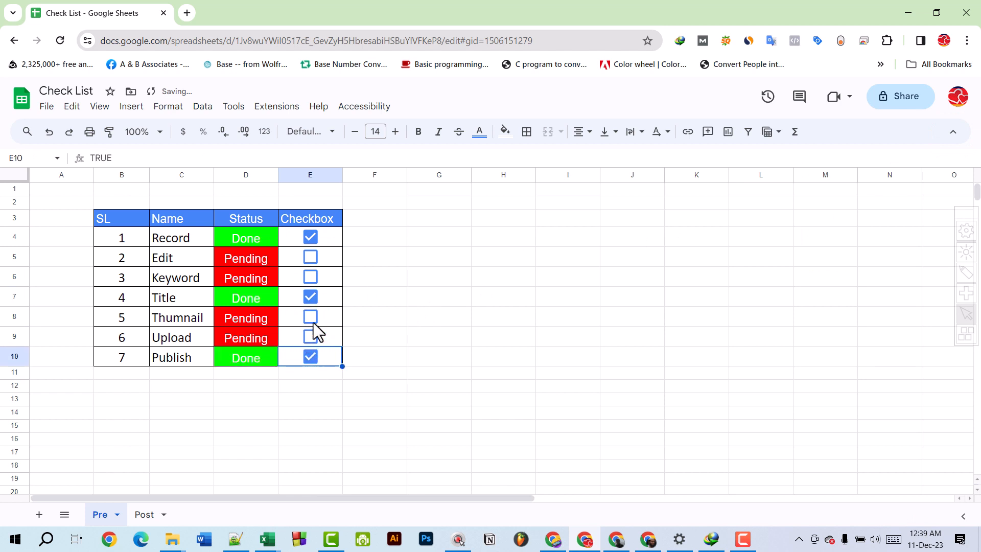
{"action": "left_click", "coordinate": [313, 320]}
{"action": "left_click", "coordinate": [312, 255]}
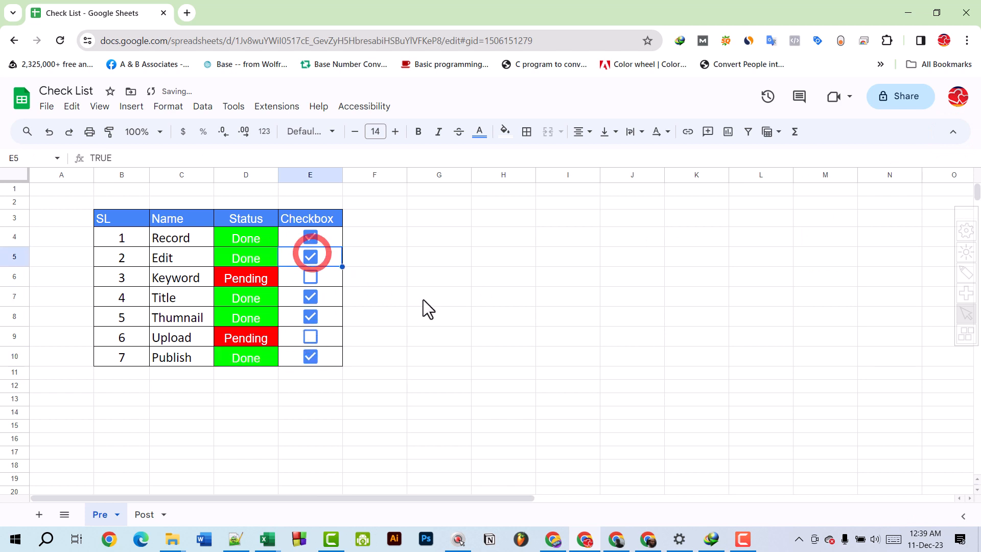
{"action": "left_click", "coordinate": [484, 322]}
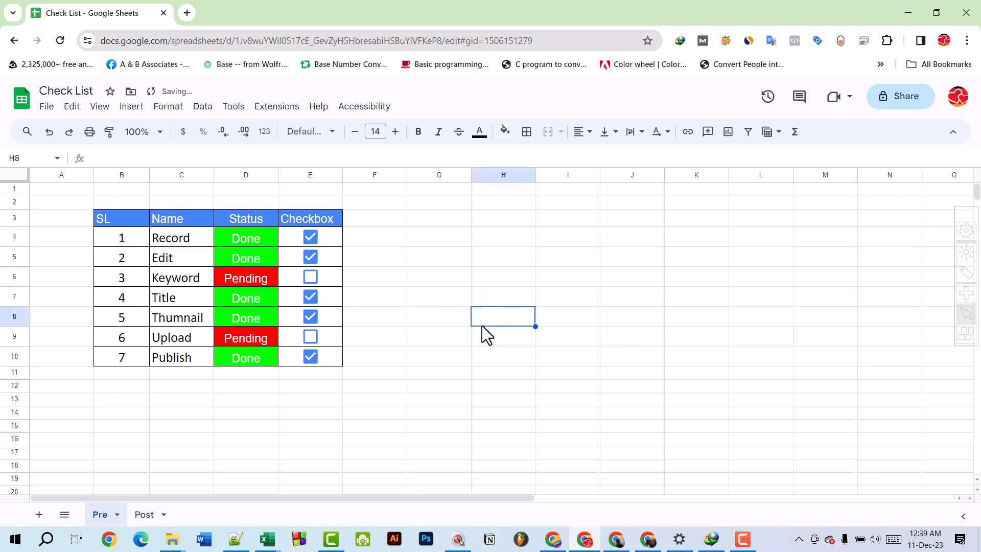